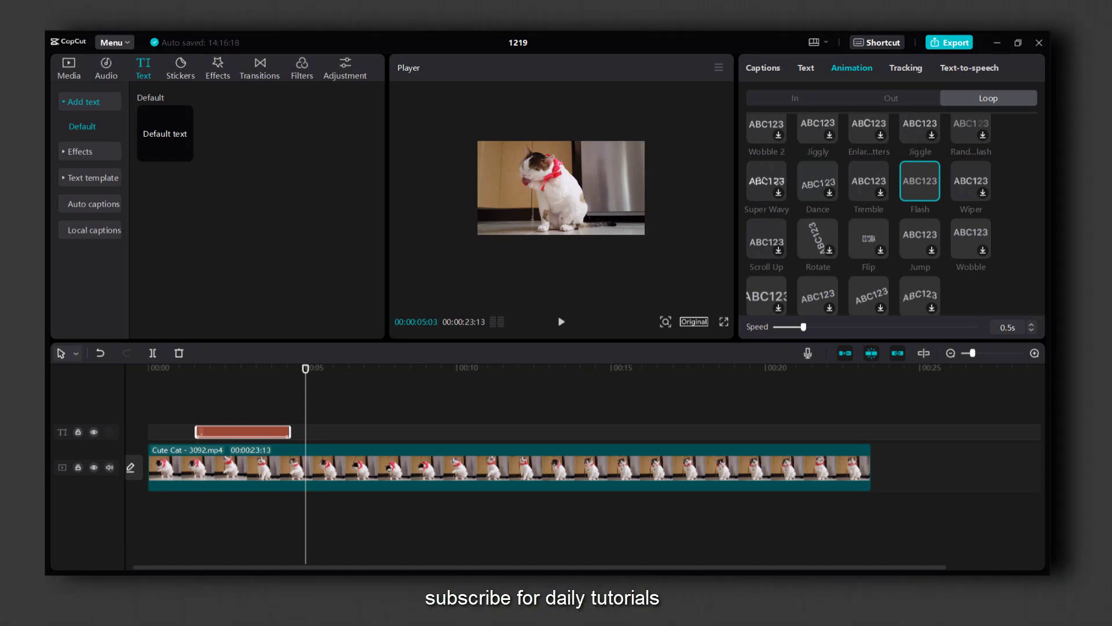
# Deselect the text clip and play back the cat video from near the start.
pyautogui.click(622, 409)
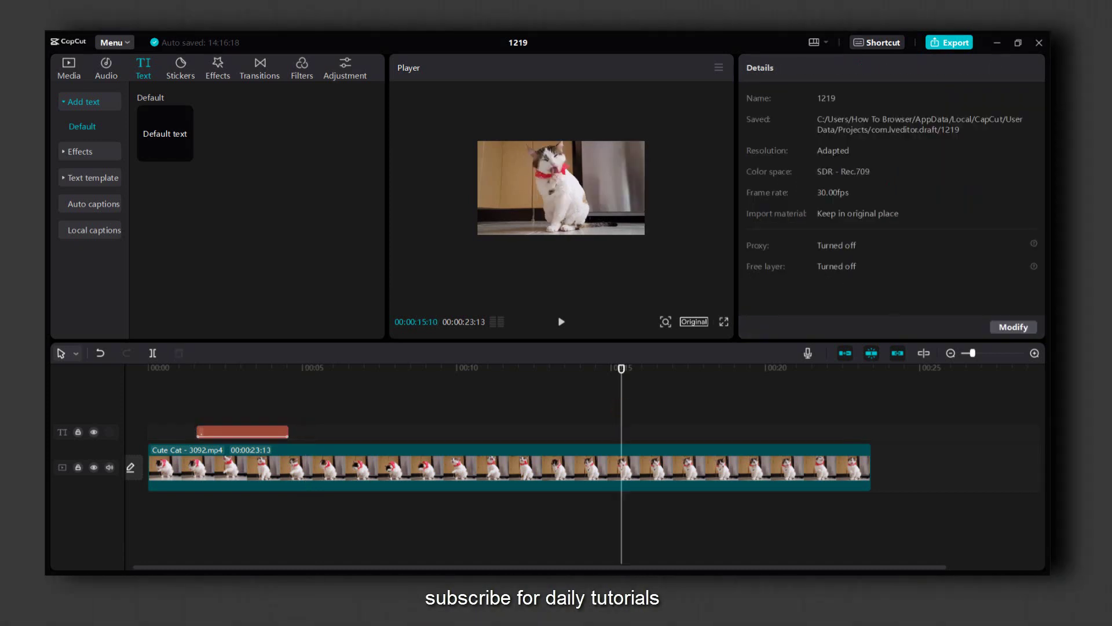
pyautogui.click(249, 368)
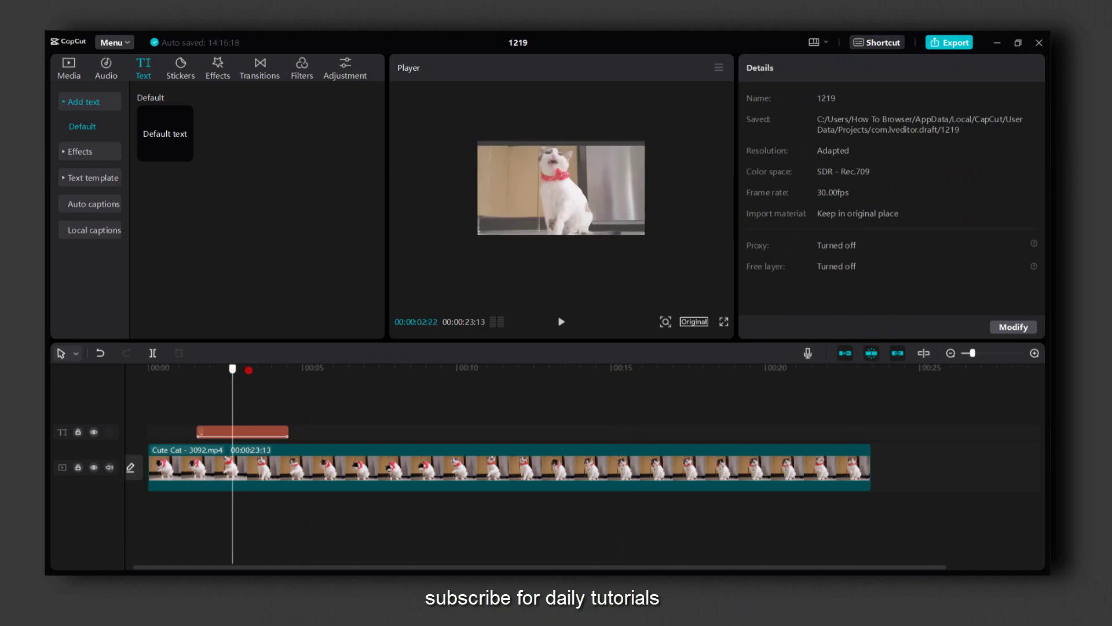
pyautogui.click(558, 321)
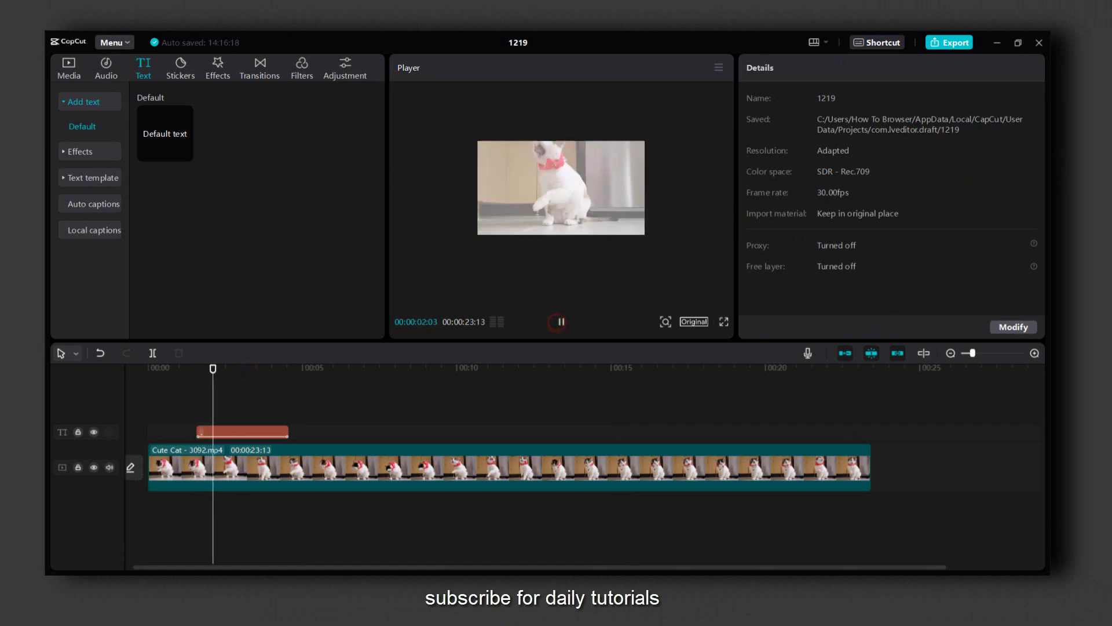
pyautogui.click(558, 322)
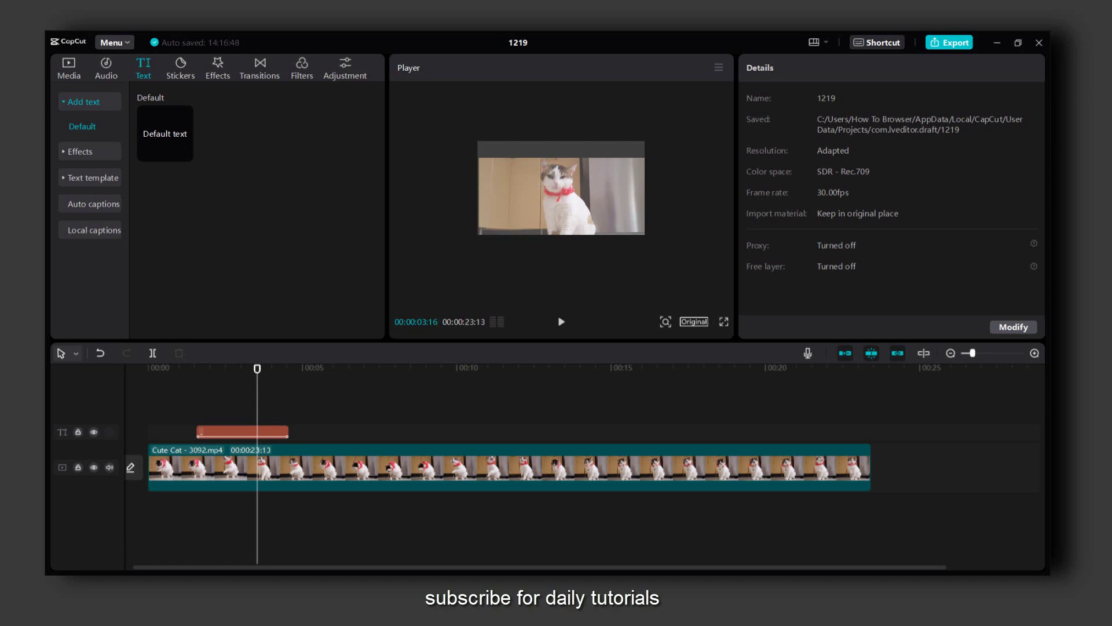
# Add a Default text clip and place it after the first text clip, around 00:06.
pyautogui.click(69, 68)
pyautogui.click(143, 69)
pyautogui.click(164, 131)
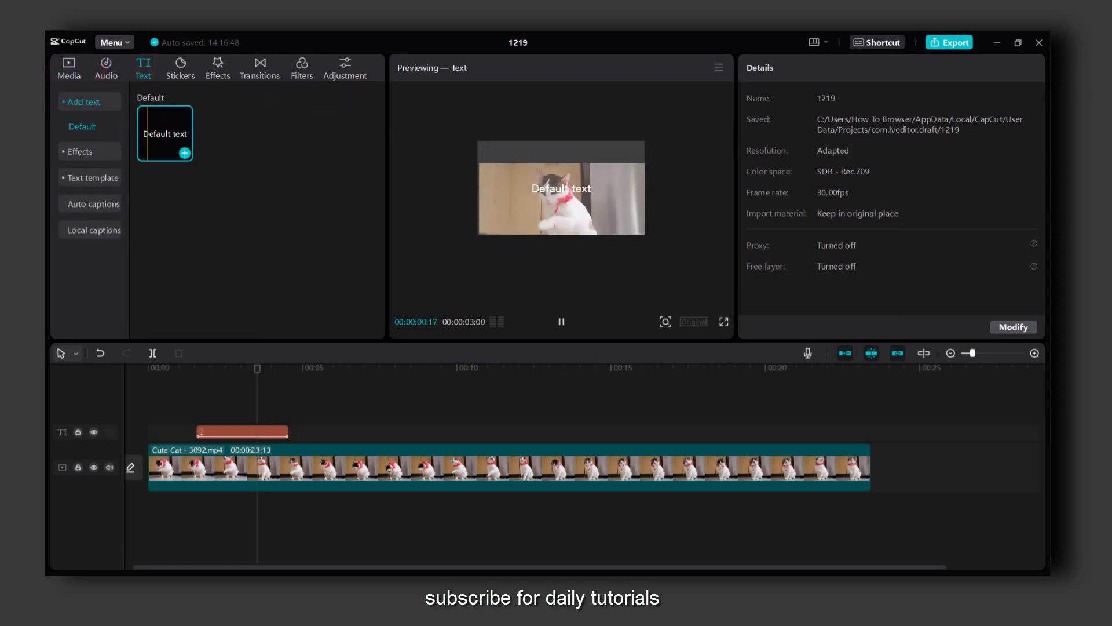
pyautogui.click(185, 153)
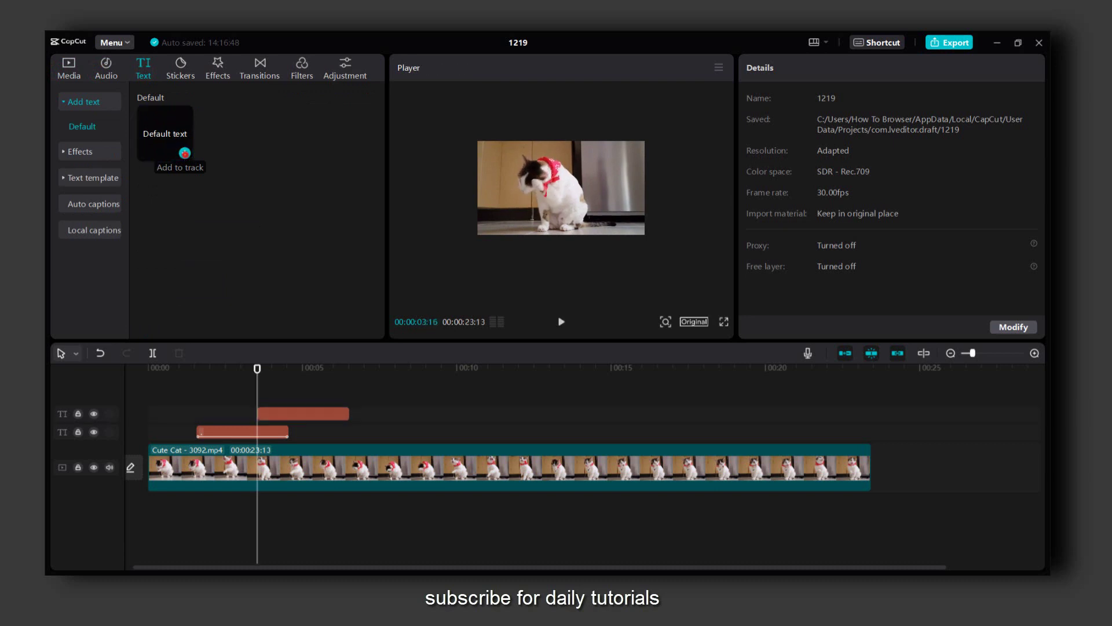
pyautogui.moveTo(305, 420); pyautogui.dragTo(389, 432)
pyautogui.moveTo(388, 369); pyautogui.dragTo(395, 370)
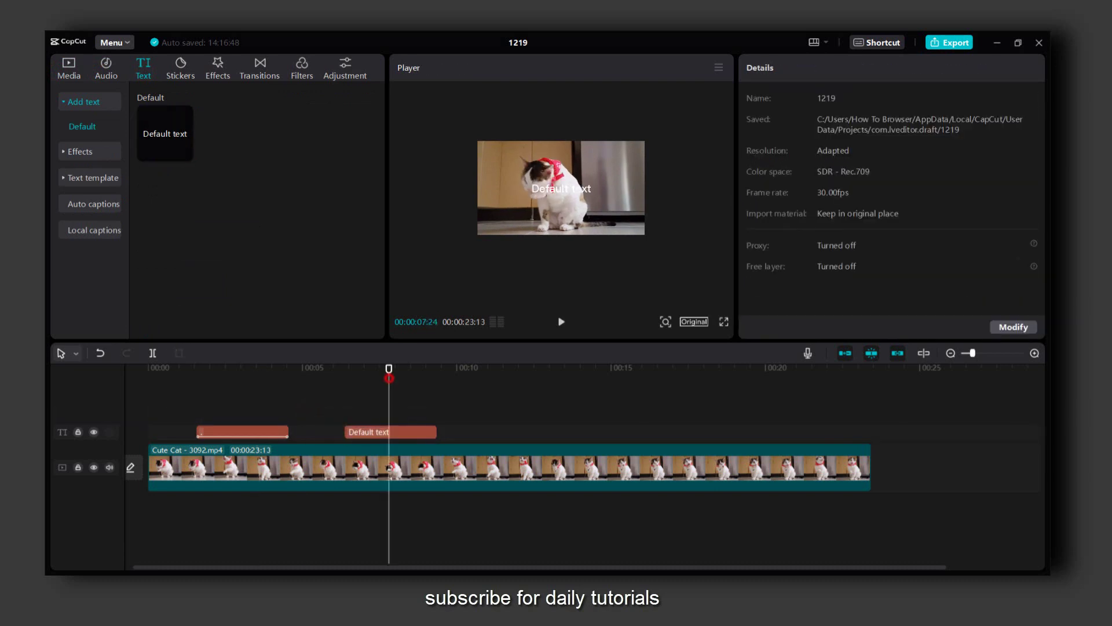
# Delete the new clip's default text, set font size to 300, and apply the Dida font.
pyautogui.click(392, 432)
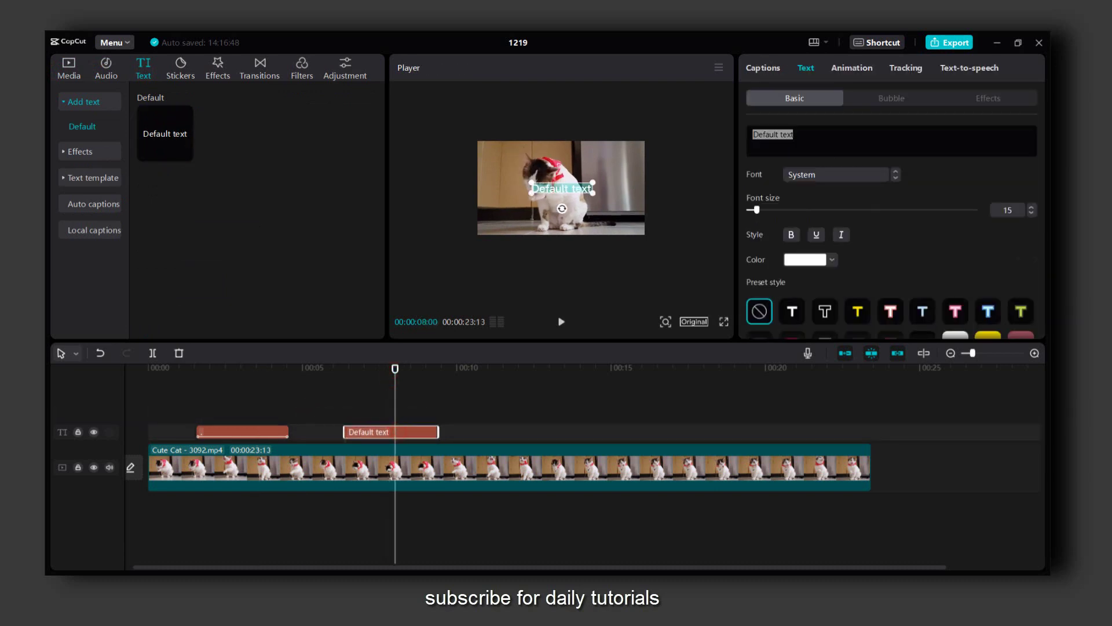
pyautogui.press('BackSpace')
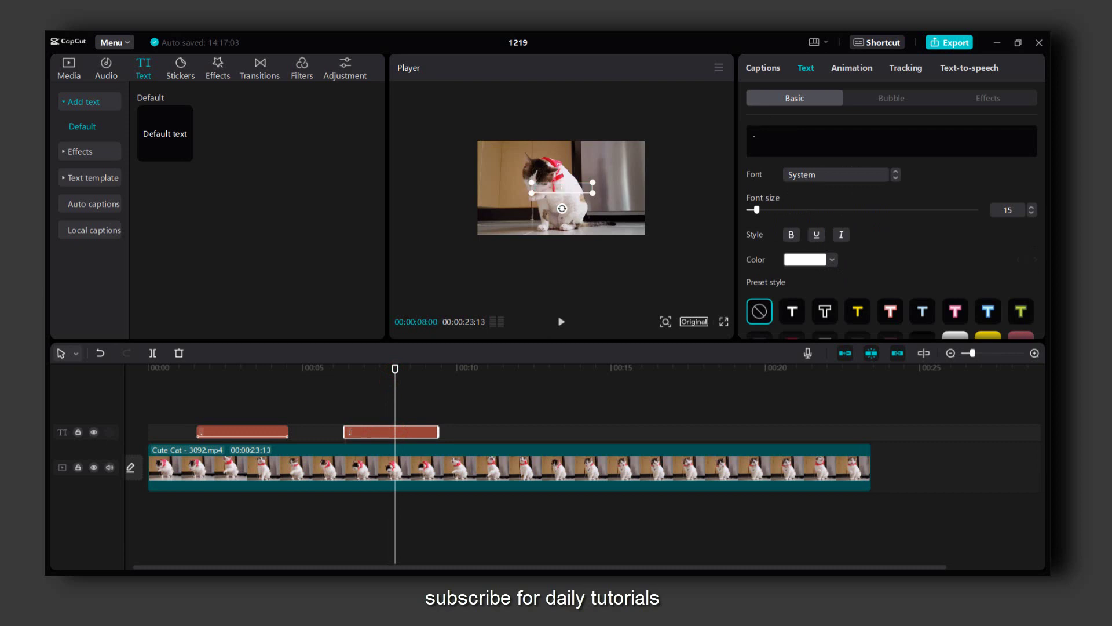
pyautogui.moveTo(756, 209); pyautogui.dragTo(975, 210)
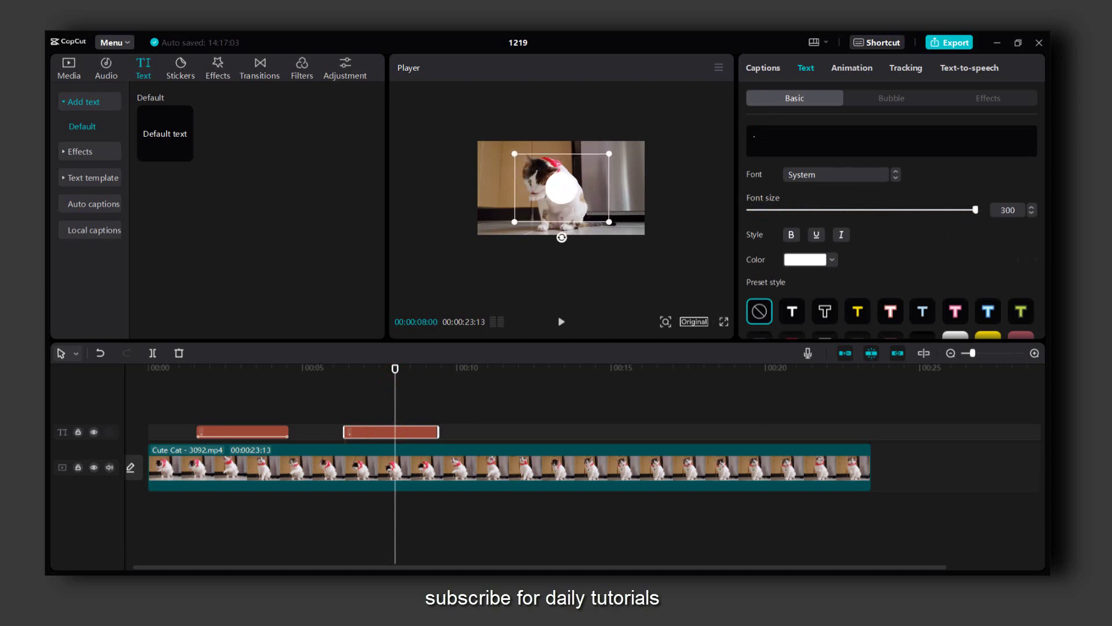
pyautogui.click(838, 174)
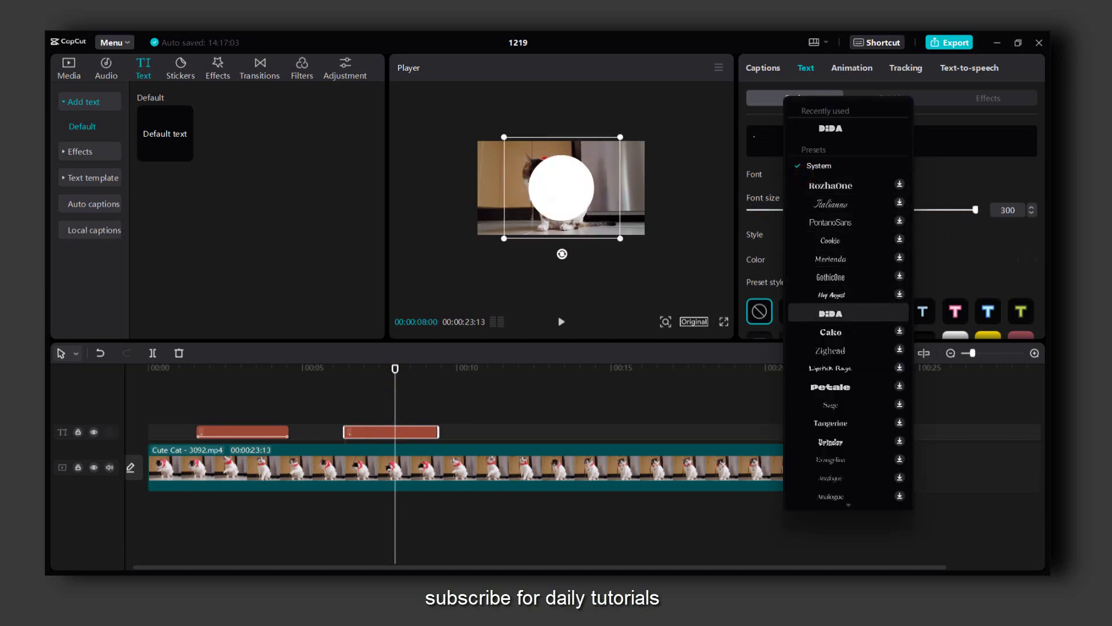
pyautogui.click(858, 313)
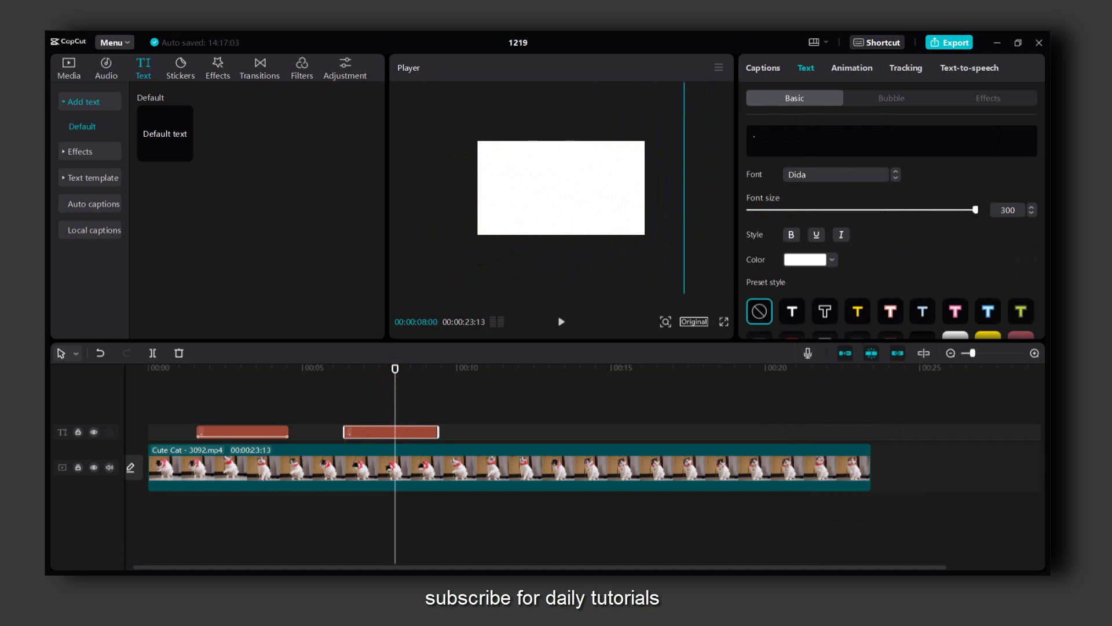
# Apply the Flash loop animation to the oversized white text clip.
pyautogui.click(858, 68)
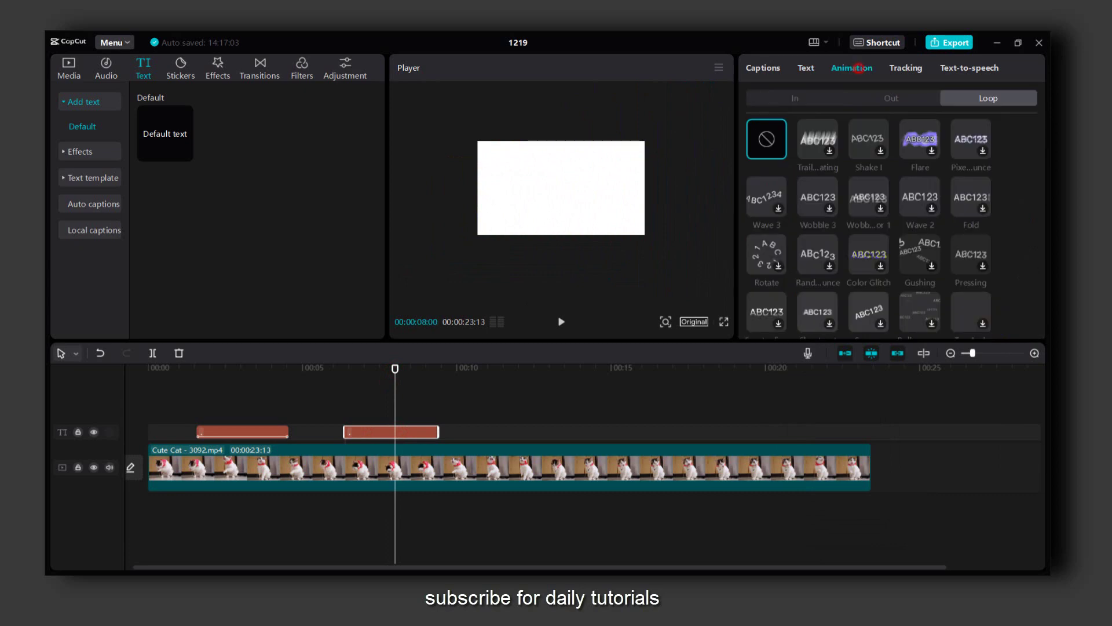
pyautogui.scroll(-5, 894, 229)
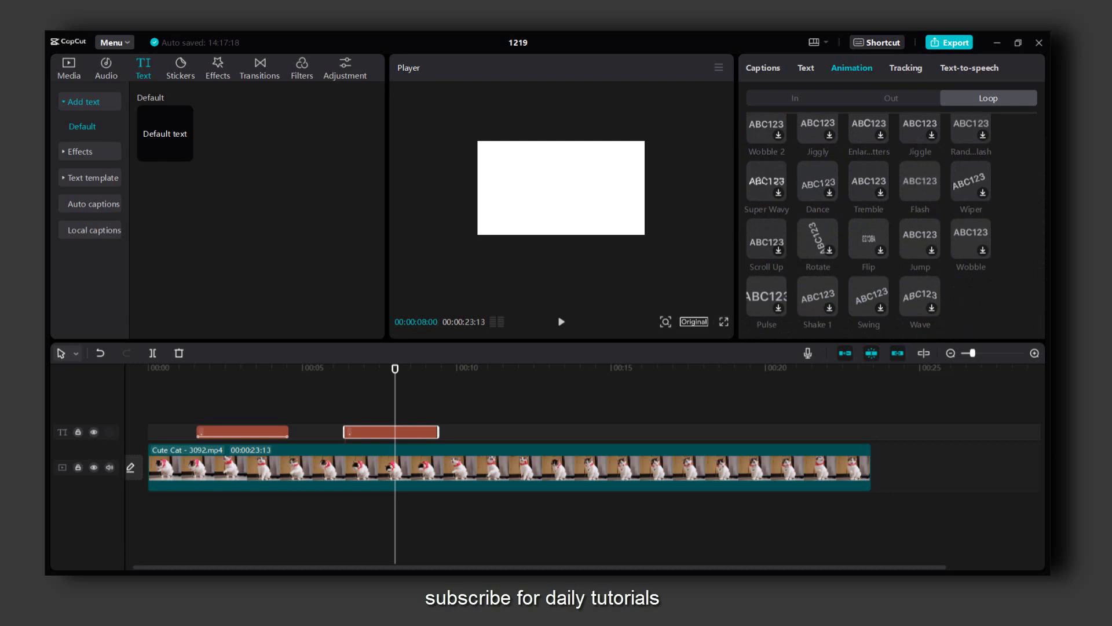
pyautogui.click(920, 181)
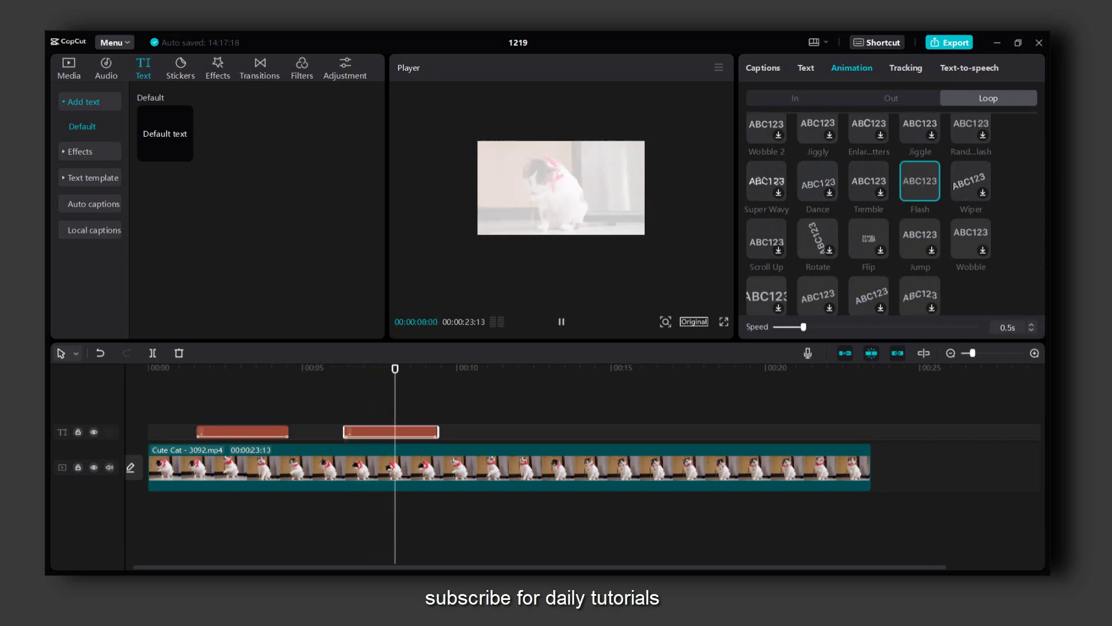